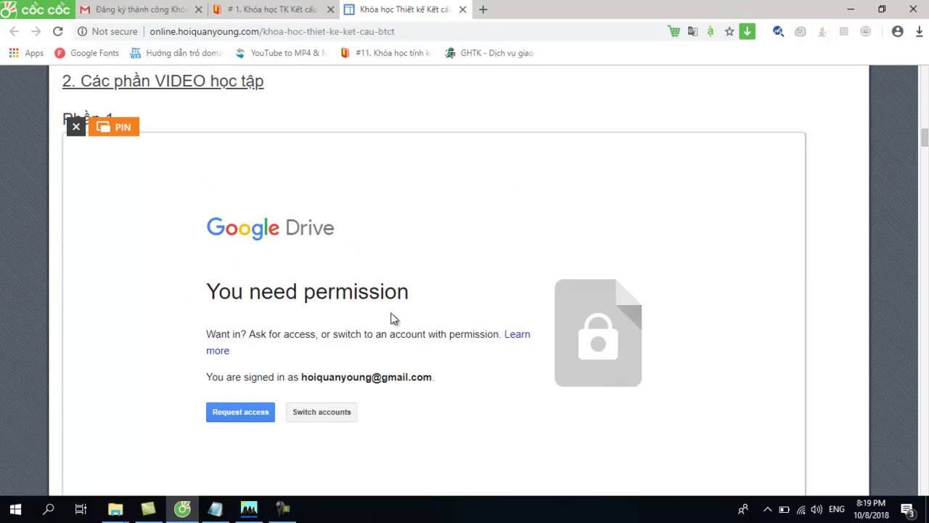
Review the online course page's material download links, the first video section and the syllabus outline
{"action": "scroll", "coordinate": [361, 419], "scroll_direction": "up", "scroll_amount": 2}
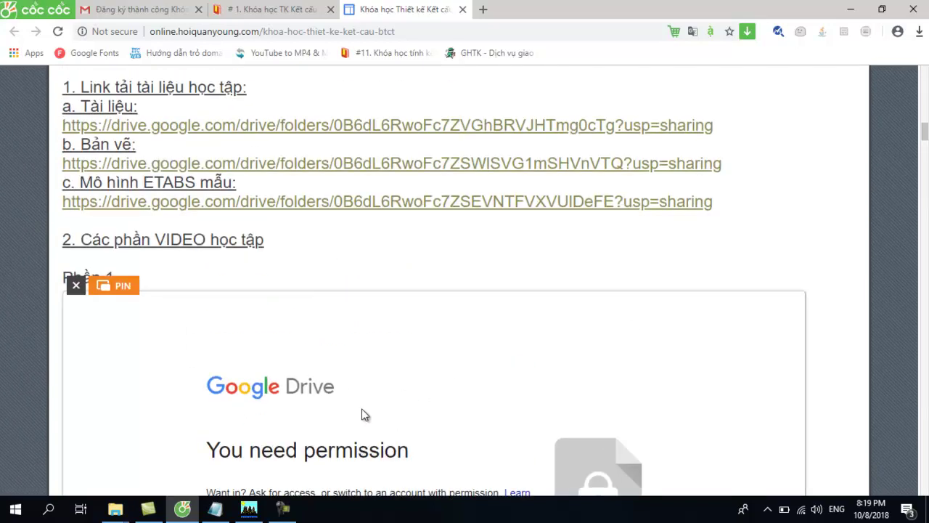
{"action": "scroll", "coordinate": [363, 415], "scroll_direction": "down", "scroll_amount": 2}
{"action": "scroll", "coordinate": [307, 360], "scroll_direction": "up", "scroll_amount": 2}
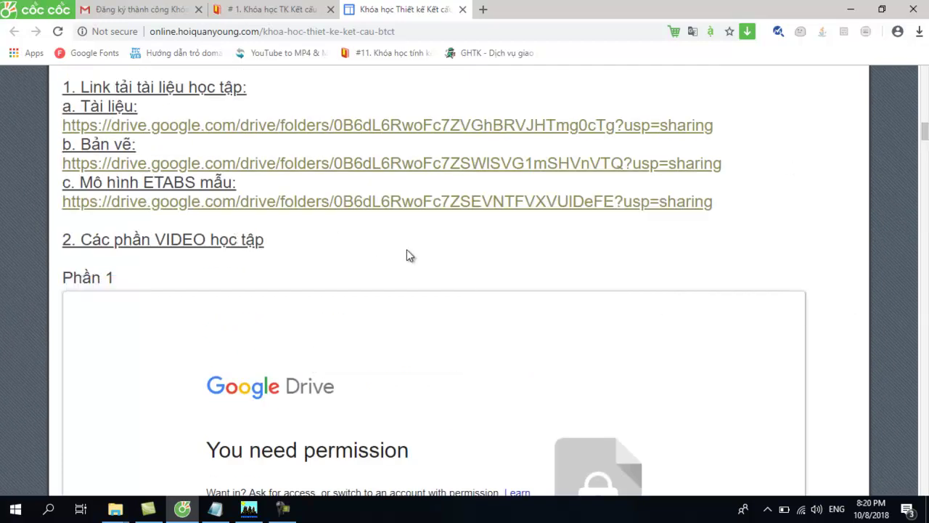
{"action": "scroll", "coordinate": [927, 143], "scroll_direction": "up", "scroll_amount": 1}
{"action": "scroll", "coordinate": [292, 410], "scroll_direction": "down", "scroll_amount": 4}
{"action": "scroll", "coordinate": [578, 213], "scroll_direction": "down", "scroll_amount": 2}
{"action": "scroll", "coordinate": [565, 359], "scroll_direction": "up", "scroll_amount": 6}
{"action": "scroll", "coordinate": [565, 359], "scroll_direction": "up", "scroll_amount": 5}
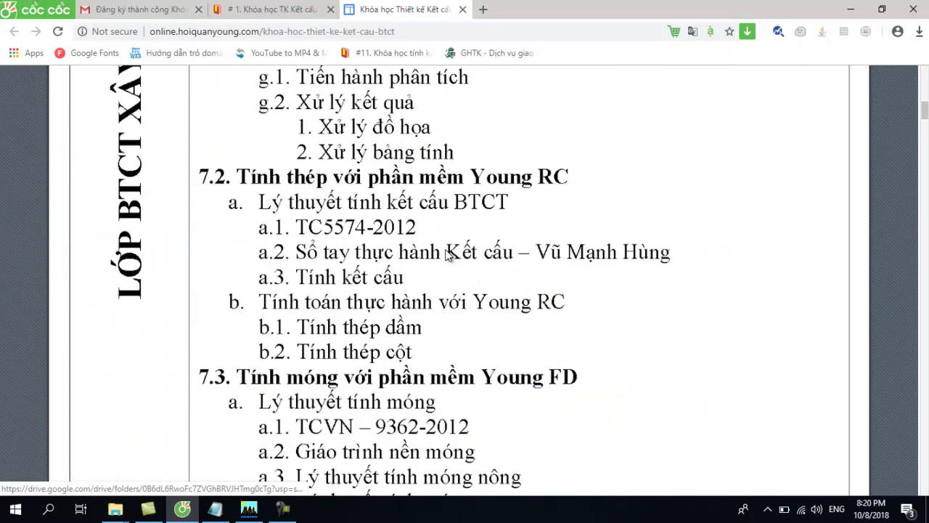
Switch to the course registration e-mail and read through its download links and ETABS installation instructions
{"action": "left_click", "coordinate": [274, 16]}
{"action": "left_click", "coordinate": [143, 14]}
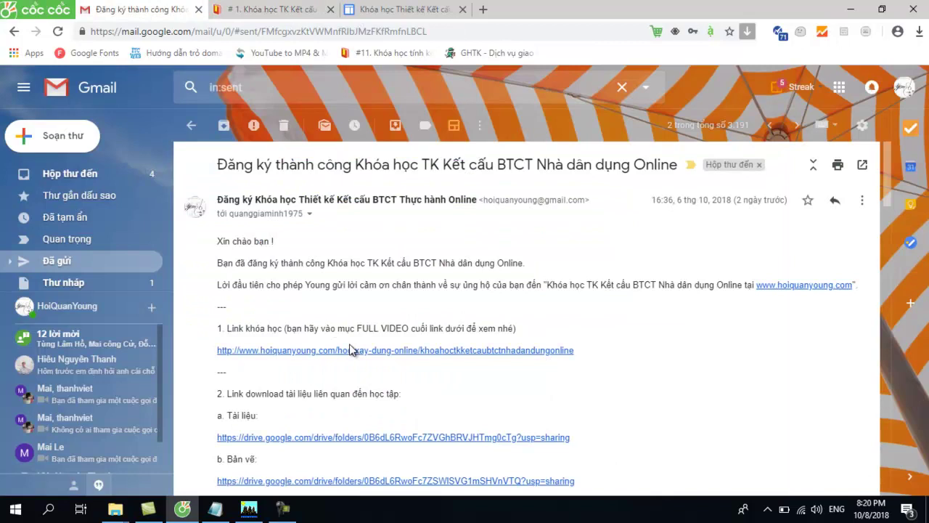
{"action": "scroll", "coordinate": [351, 350], "scroll_direction": "down", "scroll_amount": 2}
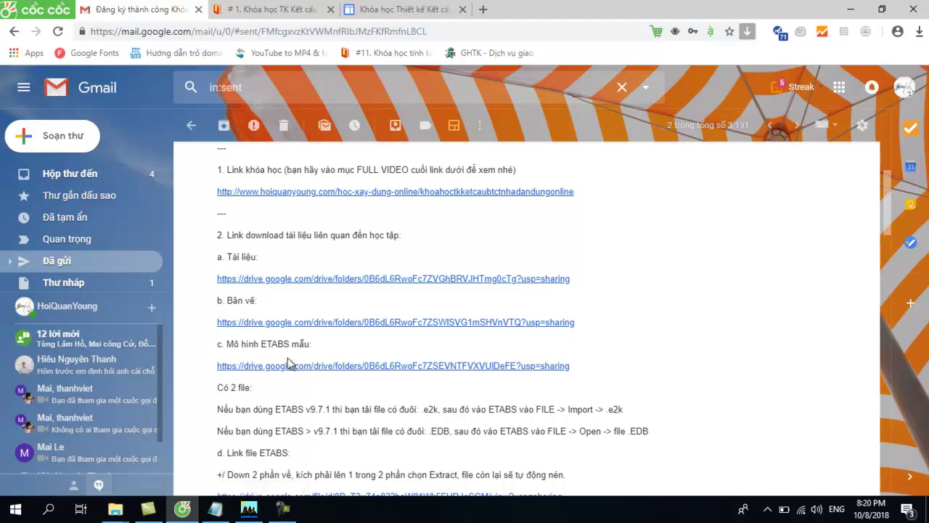
{"action": "scroll", "coordinate": [302, 407], "scroll_direction": "down", "scroll_amount": 3}
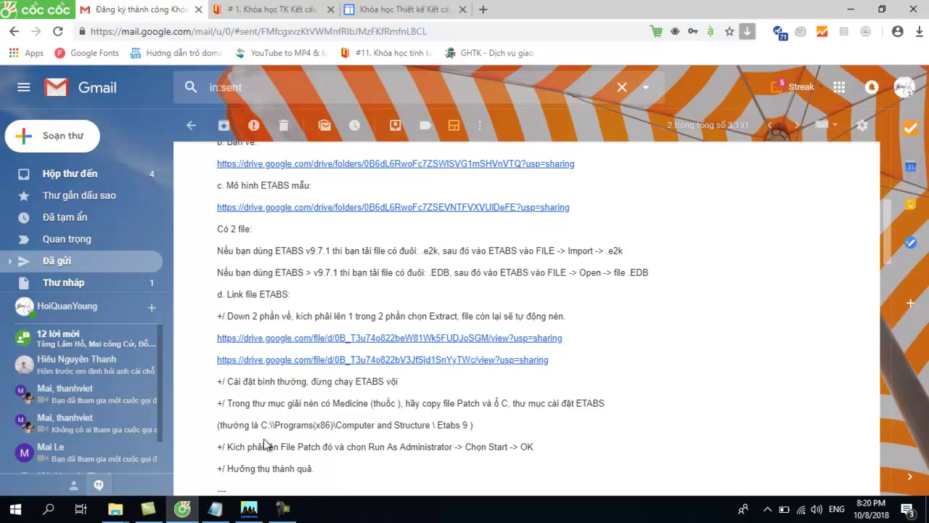
Switch to File Explorer, go up to the E. SOFT folder and find the ETABS v9.7.1 archives
{"action": "left_click", "coordinate": [122, 507]}
{"action": "left_click", "coordinate": [195, 465]}
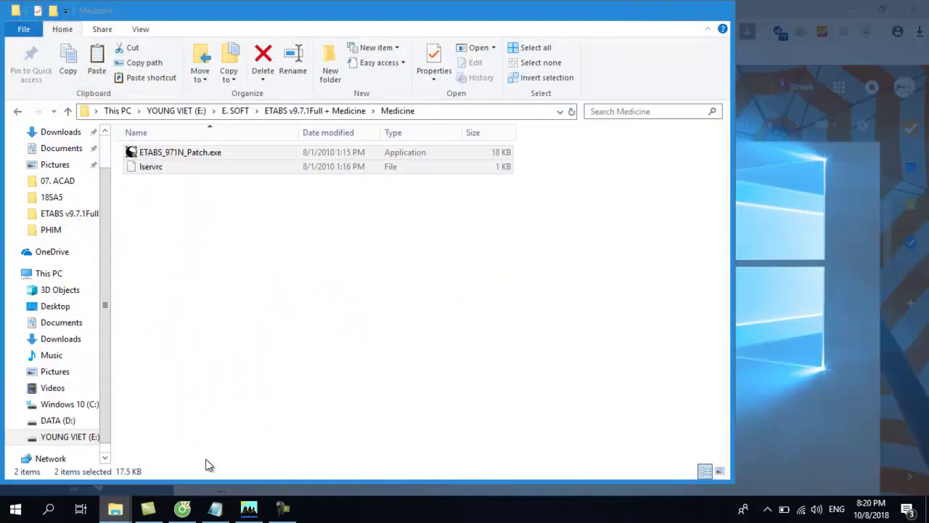
{"action": "left_click", "coordinate": [236, 110]}
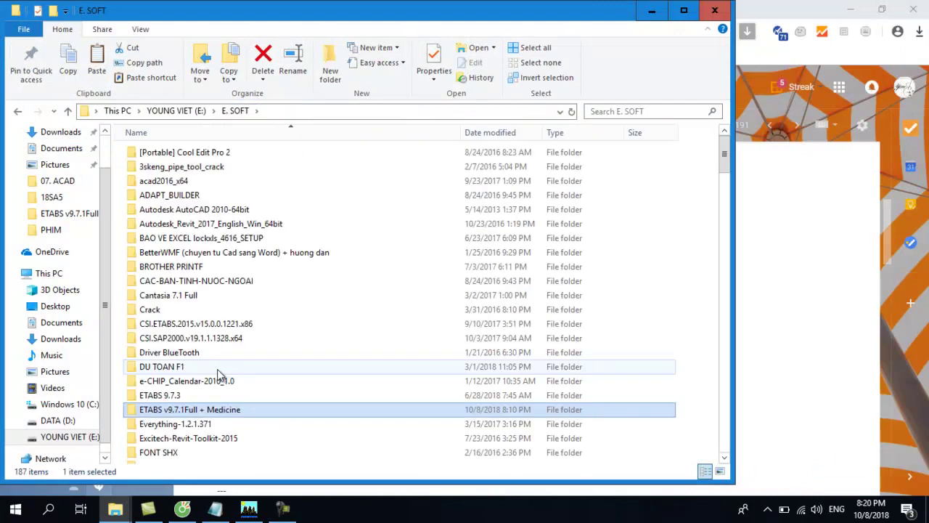
{"action": "scroll", "coordinate": [231, 414], "scroll_direction": "down", "scroll_amount": 10}
{"action": "scroll", "coordinate": [231, 414], "scroll_direction": "down", "scroll_amount": 15}
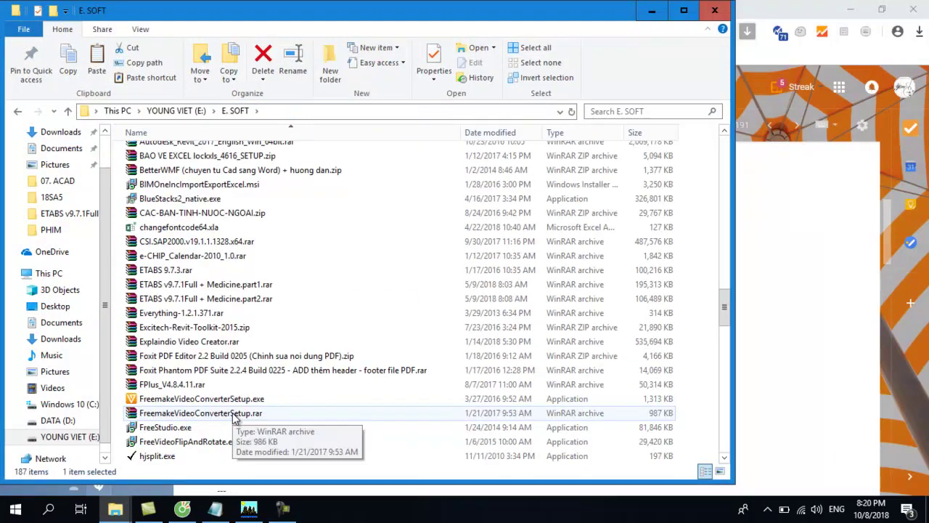
Examine both ETABS v9.7.1Full + Medicine archive parts and view the WinRAR extraction options for part1
{"action": "left_click", "coordinate": [267, 285]}
{"action": "left_click", "coordinate": [268, 299]}
{"action": "left_click", "coordinate": [255, 287]}
{"action": "left_click", "coordinate": [253, 299]}
{"action": "left_click", "coordinate": [251, 287]}
{"action": "right_click", "coordinate": [252, 286]}
{"action": "left_click", "coordinate": [209, 305]}
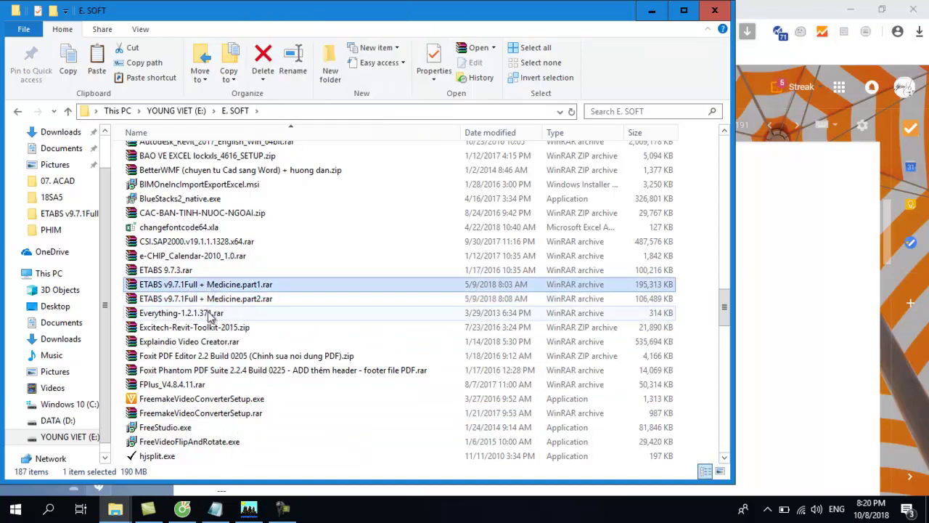
{"action": "right_click", "coordinate": [218, 287]}
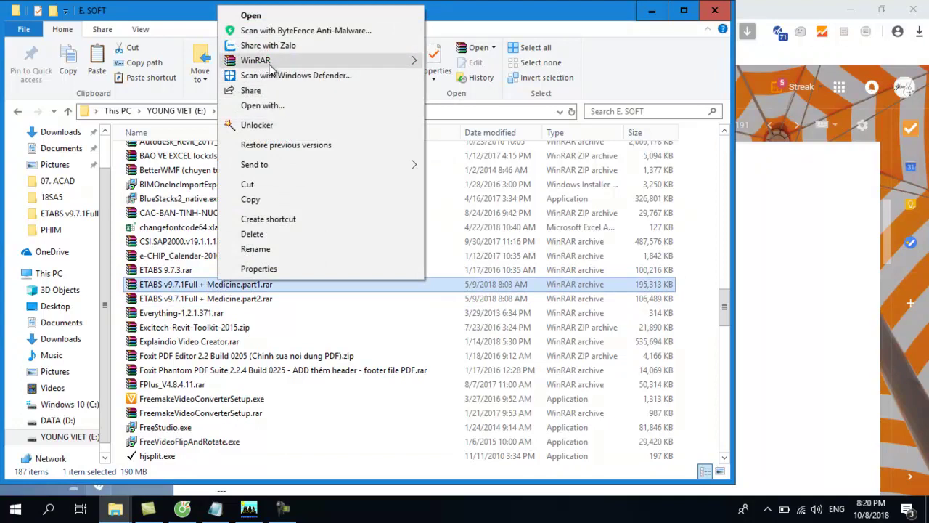
{"action": "mouse_move", "coordinate": [269, 64]}
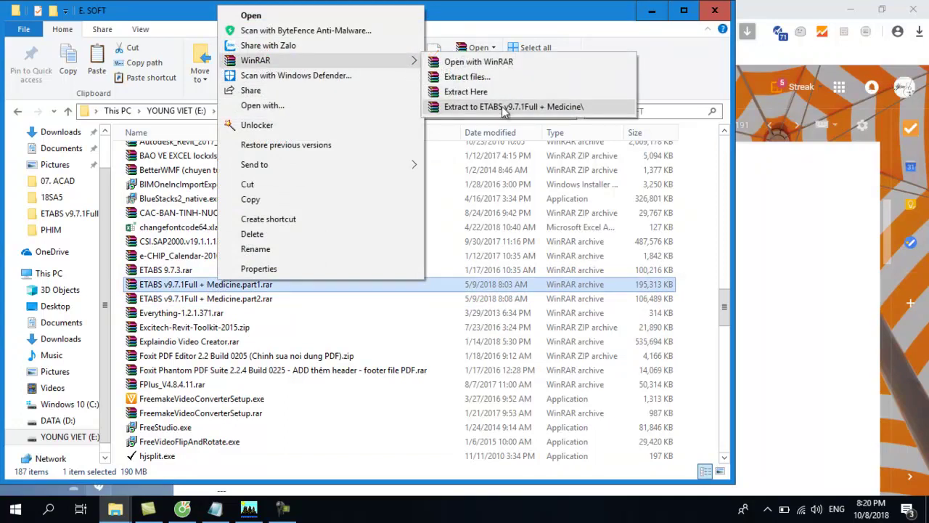
{"action": "left_click", "coordinate": [301, 370]}
Read the setup instructions in Huong dan.txt from the ETABS v9.7.1Full + Medicine folder and close the file
{"action": "scroll", "coordinate": [300, 331], "scroll_direction": "up", "scroll_amount": 15}
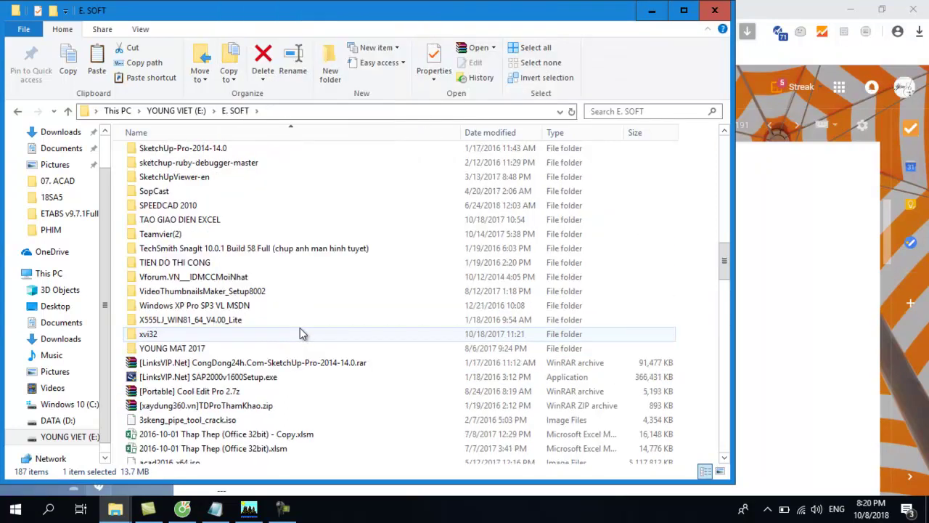
{"action": "scroll", "coordinate": [303, 334], "scroll_direction": "up", "scroll_amount": 5}
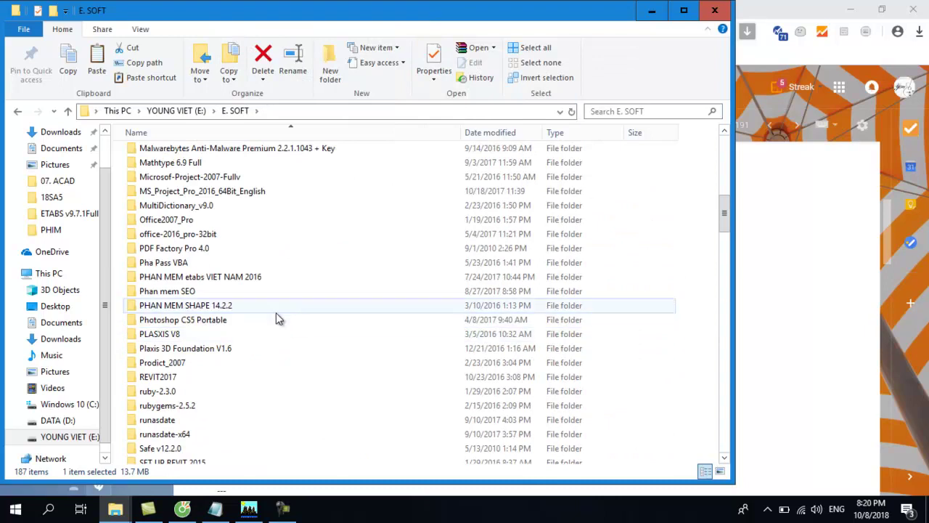
{"action": "scroll", "coordinate": [298, 328], "scroll_direction": "up", "scroll_amount": 7}
{"action": "double_click", "coordinate": [192, 205]}
{"action": "double_click", "coordinate": [186, 167]}
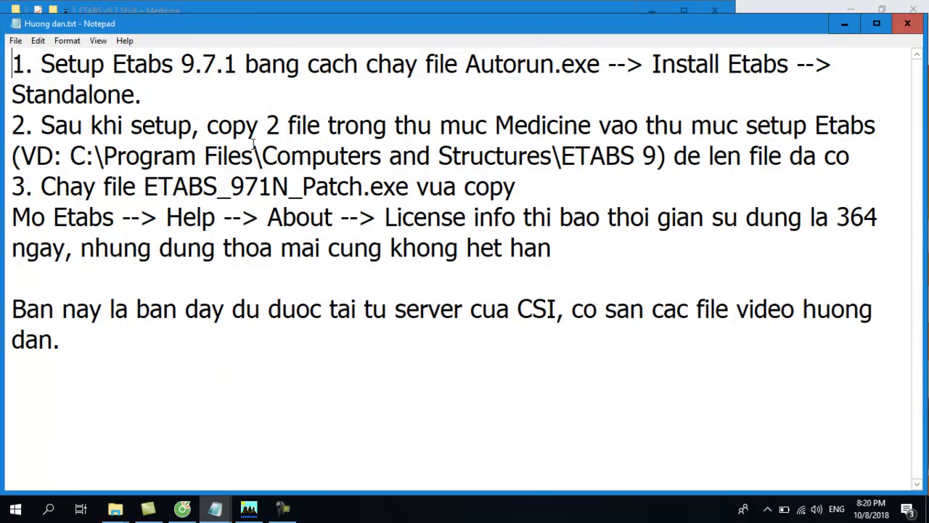
{"action": "left_click_drag", "start_coordinate": [624, 126], "coordinate": [719, 128]}
{"action": "left_click", "coordinate": [908, 23]}
{"action": "left_click", "coordinate": [254, 335]}
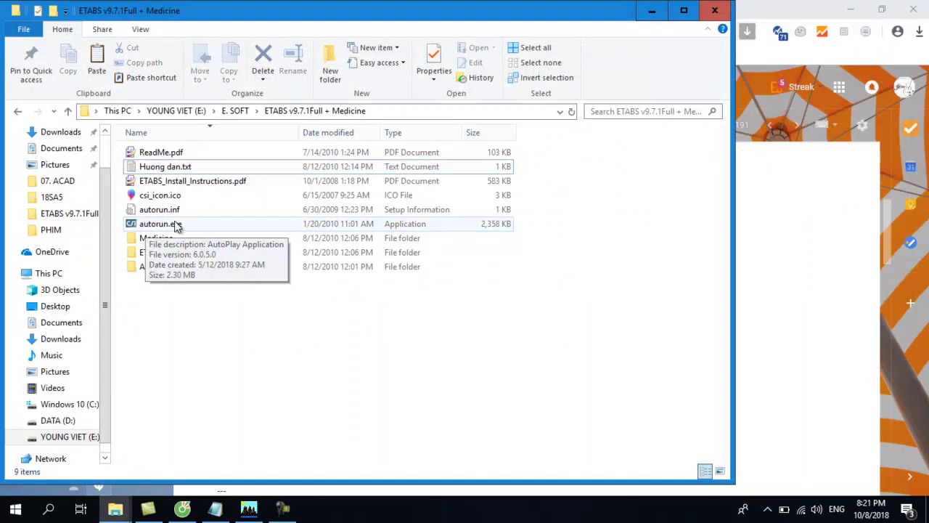
Run autorun.exe, view the standalone option among the ETABS V9 installation choices, and exit the installer
{"action": "double_click", "coordinate": [167, 227]}
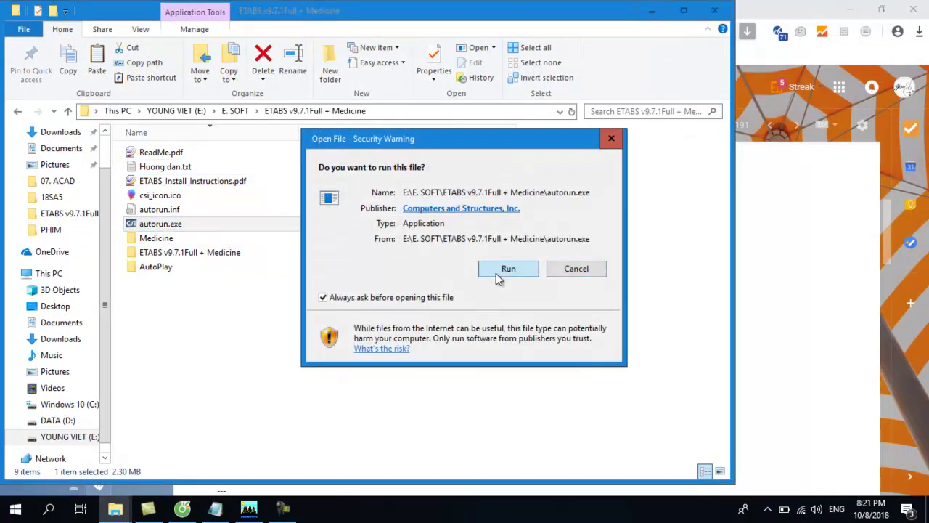
{"action": "left_click", "coordinate": [498, 271]}
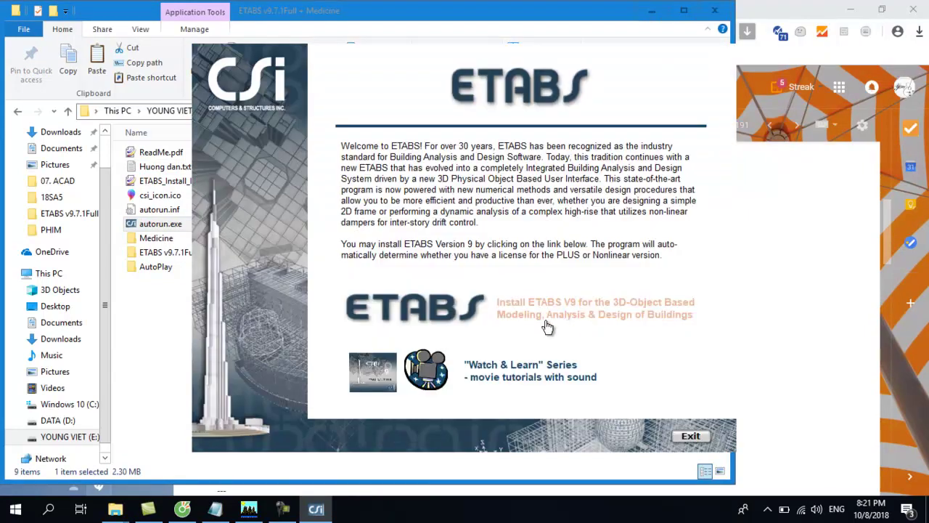
{"action": "left_click", "coordinate": [528, 315]}
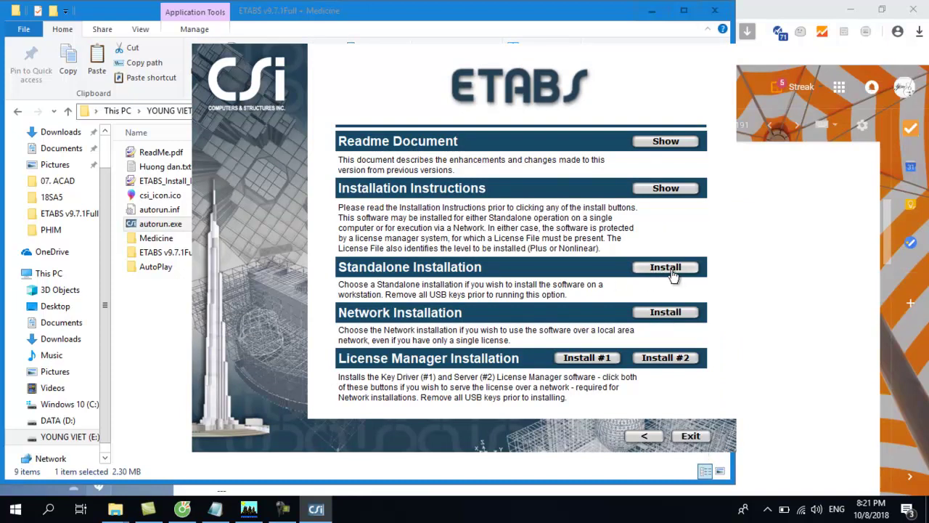
{"action": "left_click", "coordinate": [692, 437]}
{"action": "left_click", "coordinate": [692, 437]}
{"action": "left_click", "coordinate": [395, 396]}
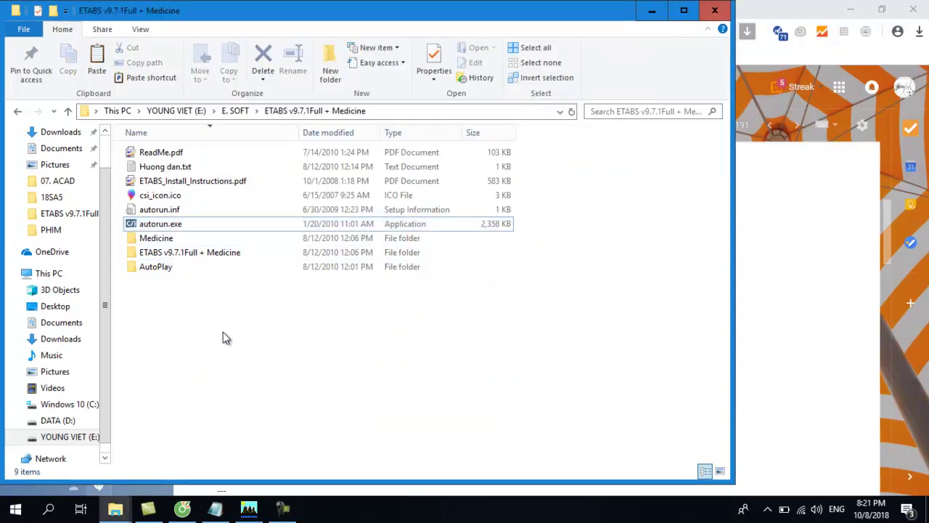
Copy ETABS_971N_Patch.exe and lservrc from the Medicine folder
{"action": "left_click", "coordinate": [172, 245]}
{"action": "double_click", "coordinate": [171, 245]}
{"action": "left_click_drag", "start_coordinate": [162, 227], "coordinate": [149, 152]}
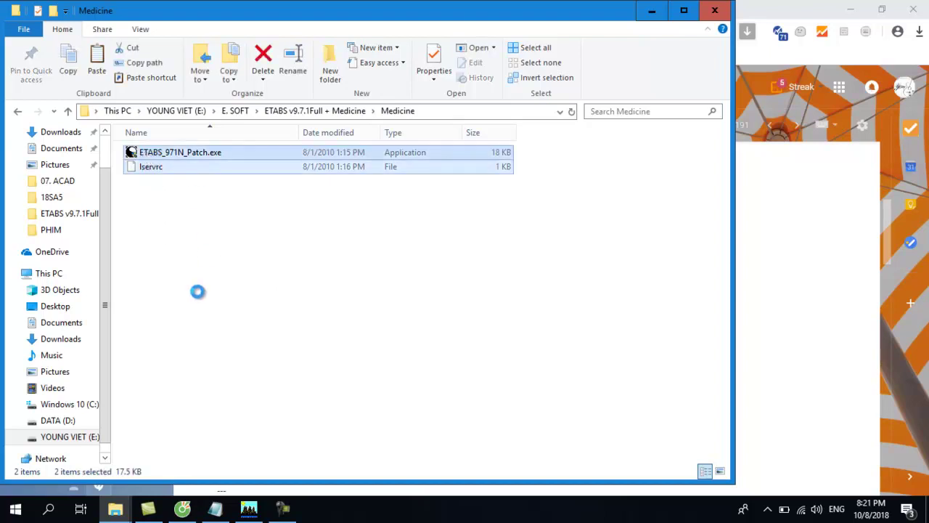
{"action": "right_click", "coordinate": [148, 153]}
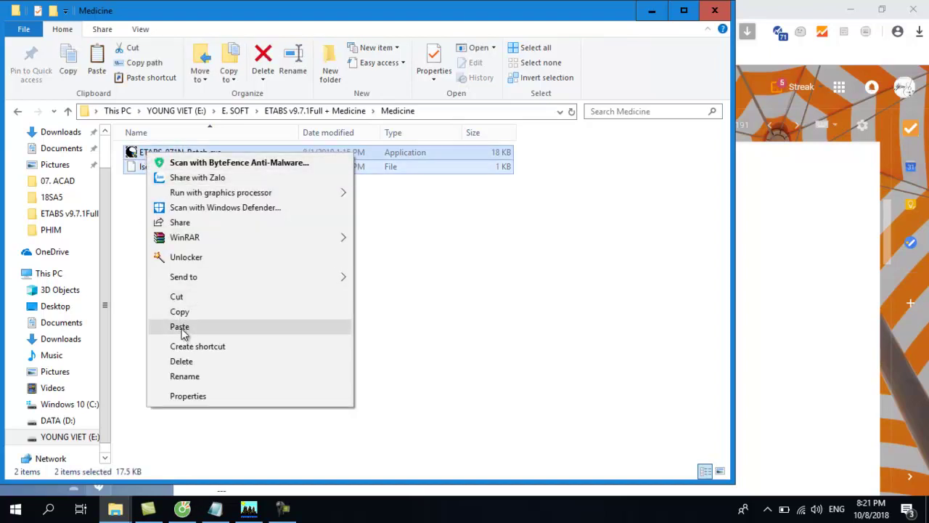
{"action": "left_click", "coordinate": [115, 304]}
{"action": "key", "text": "shift+F10"}
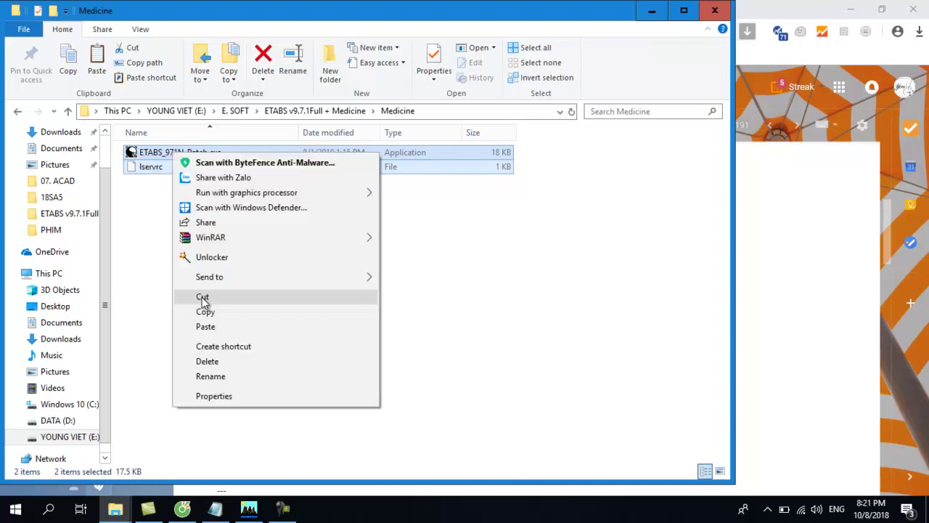
{"action": "left_click", "coordinate": [206, 312]}
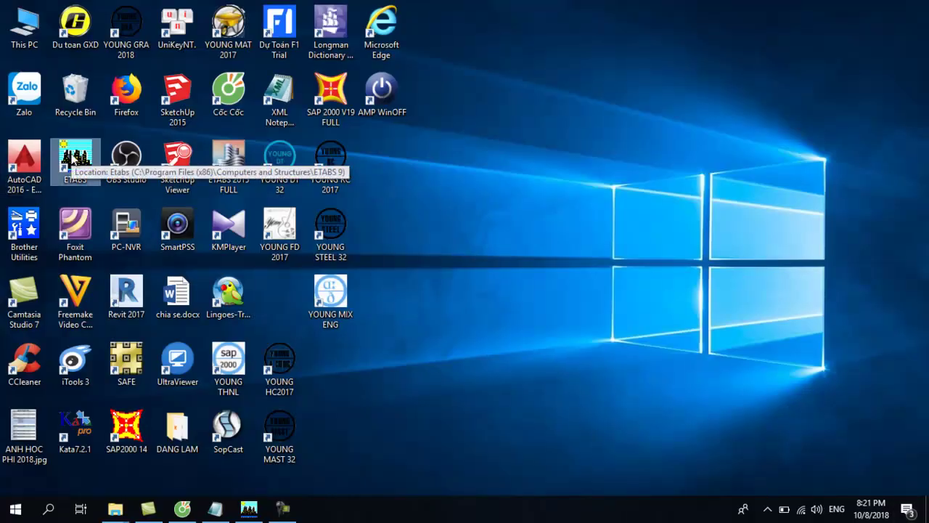
Open the file location of the ETABS desktop shortcut
{"action": "left_click", "coordinate": [74, 164]}
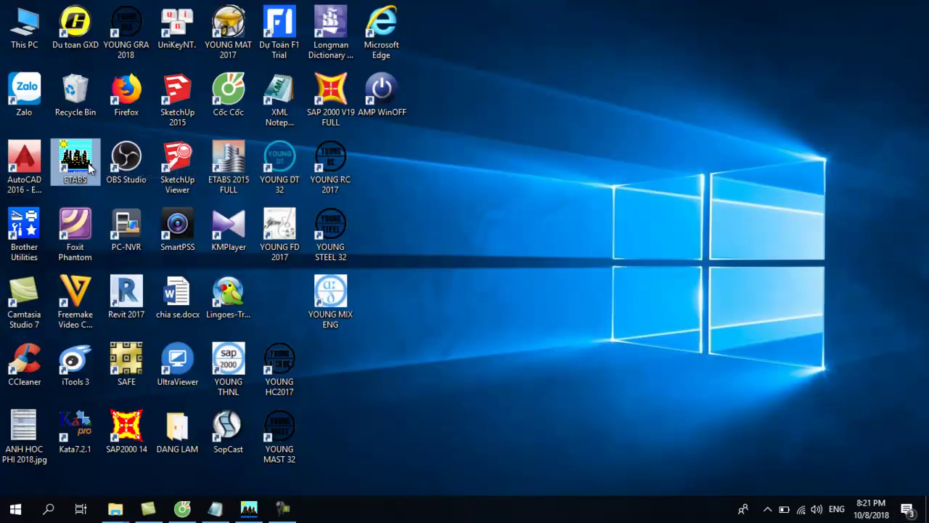
{"action": "right_click", "coordinate": [89, 133]}
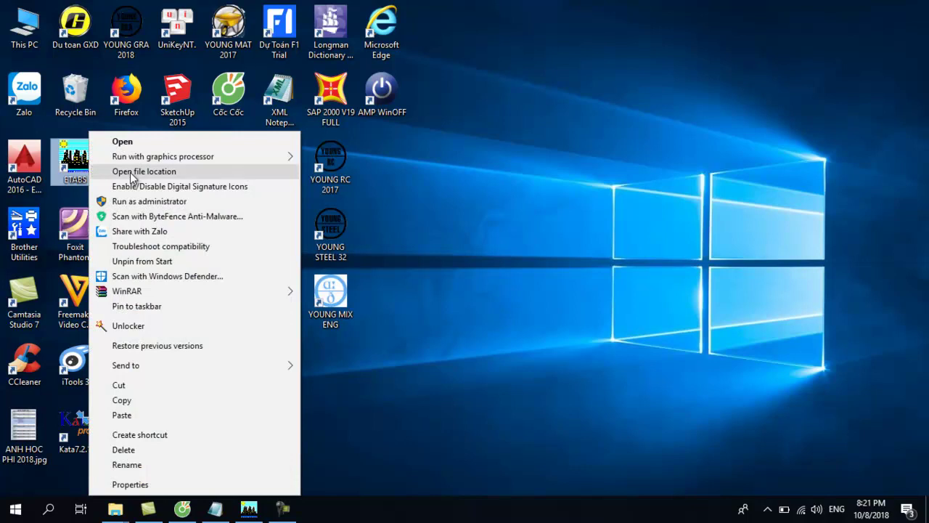
{"action": "left_click", "coordinate": [131, 175]}
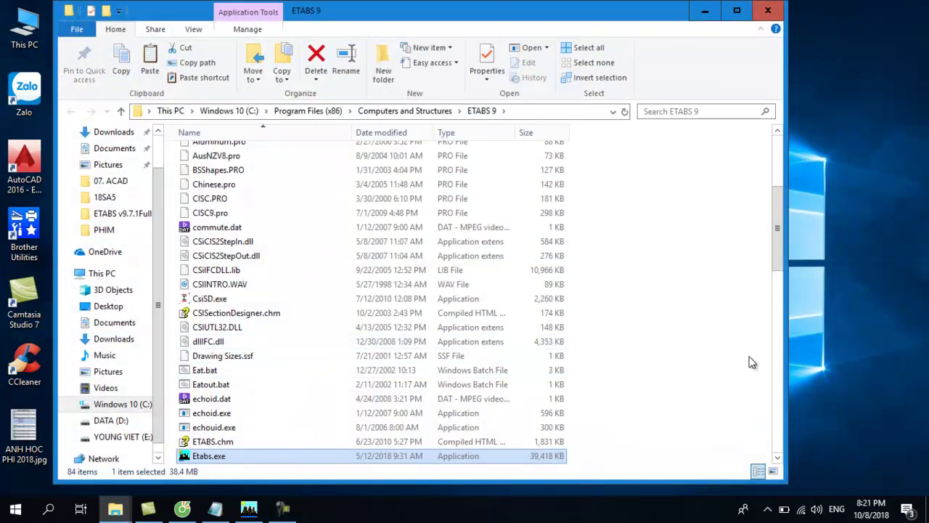
Paste the copied files into the ETABS 9 folder, replacing the existing ones with administrator permission
{"action": "right_click", "coordinate": [657, 317]}
{"action": "left_click", "coordinate": [687, 402]}
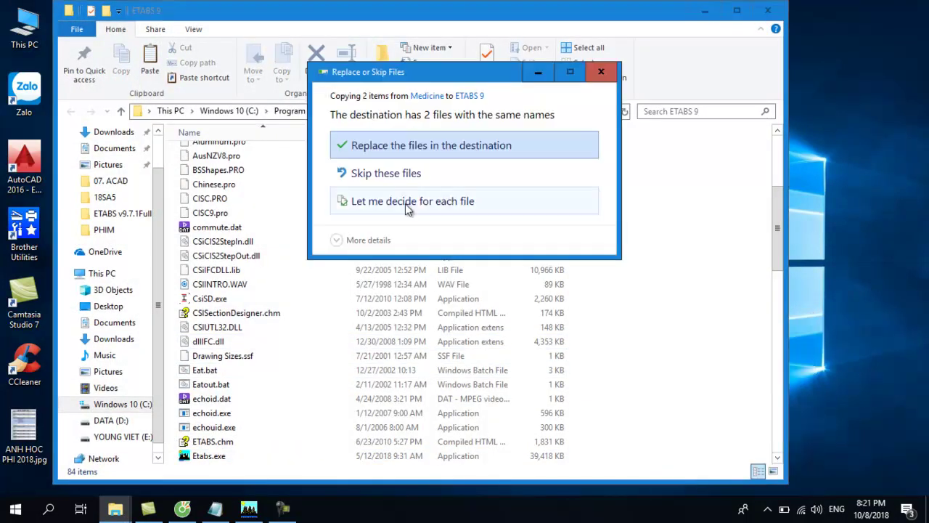
{"action": "left_click", "coordinate": [403, 151]}
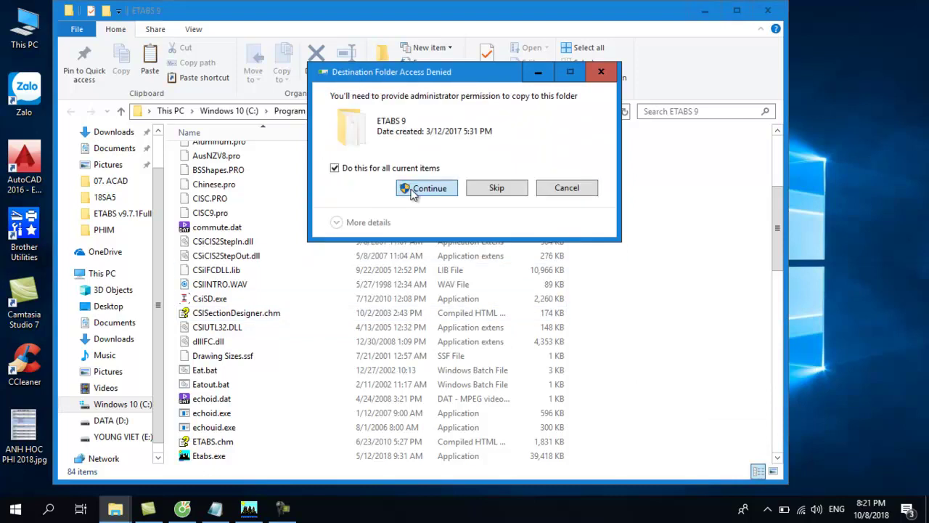
{"action": "left_click", "coordinate": [414, 194]}
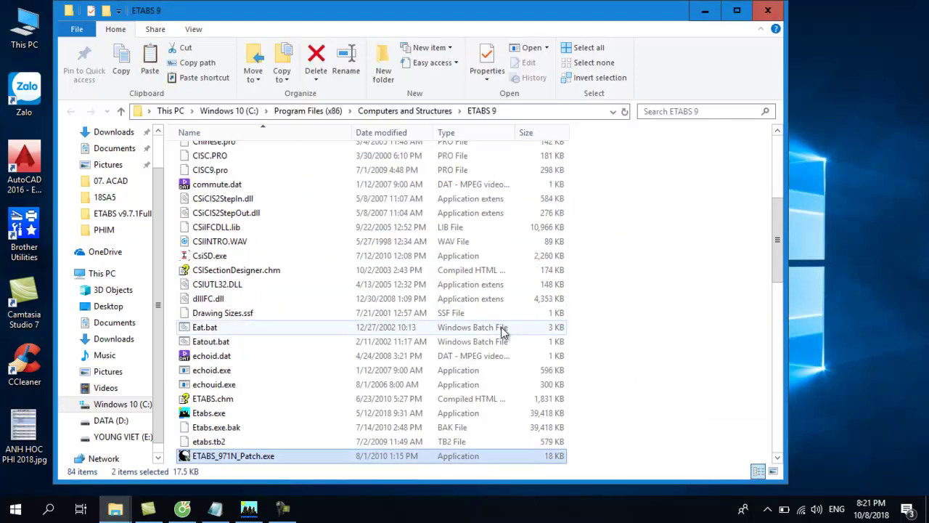
Open ETABS_971N_Patch.exe from the ETABS 9 folder as administrator, then close its window and the folder
{"action": "scroll", "coordinate": [501, 334], "scroll_direction": "down", "scroll_amount": 5}
{"action": "left_click", "coordinate": [305, 313]}
{"action": "left_click", "coordinate": [197, 257]}
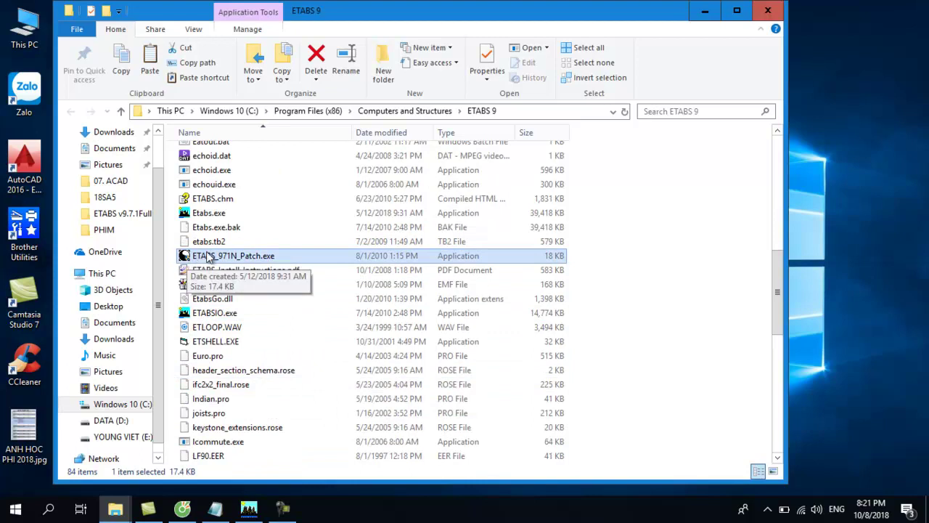
{"action": "right_click", "coordinate": [205, 258]}
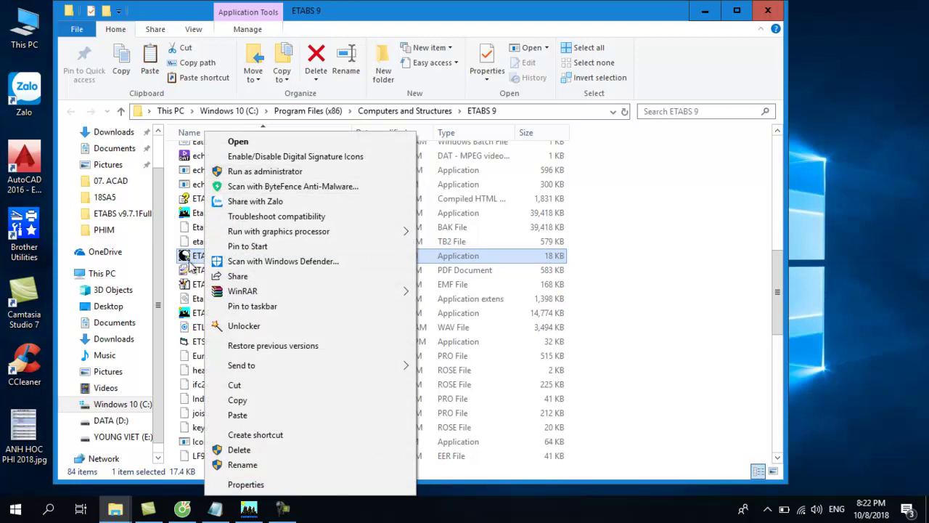
{"action": "left_click", "coordinate": [265, 171]}
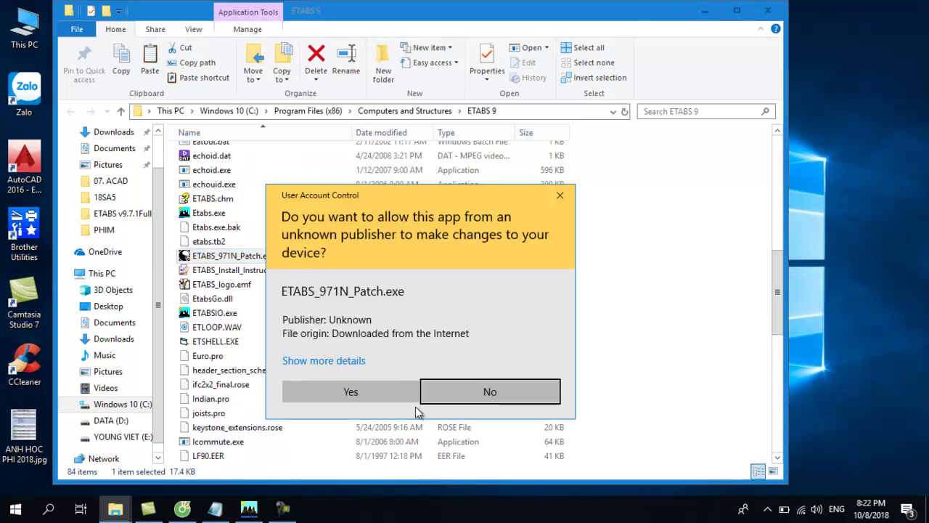
{"action": "left_click", "coordinate": [402, 400]}
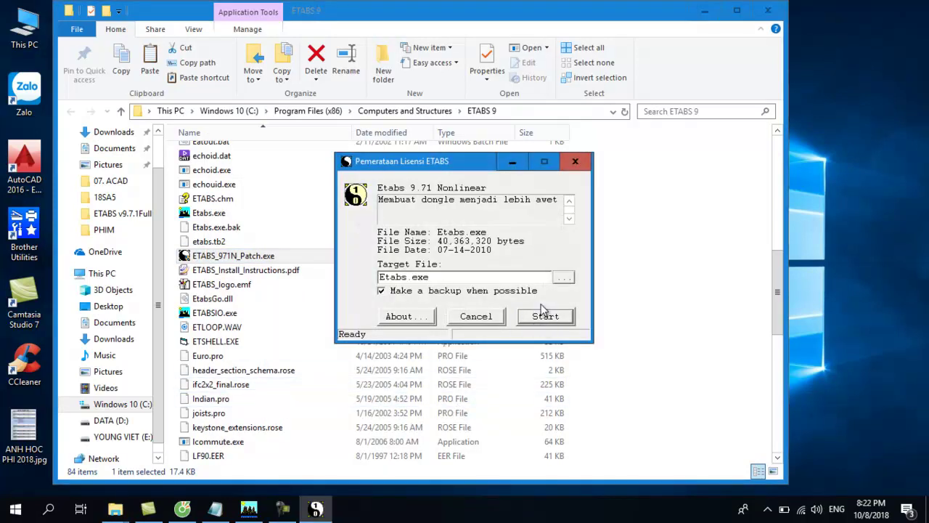
{"action": "left_click", "coordinate": [575, 161]}
{"action": "left_click", "coordinate": [768, 11]}
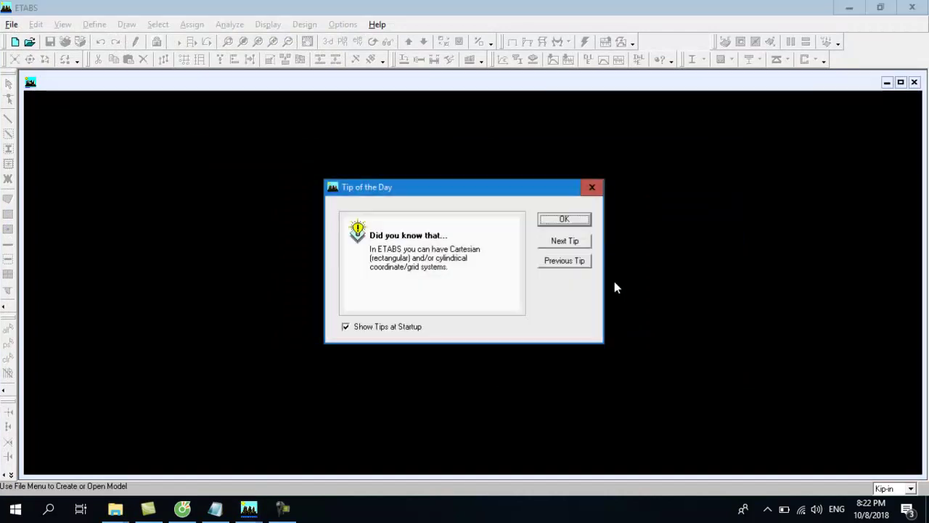
Dismiss the Tip of the Day and close ETABS
{"action": "left_click", "coordinate": [573, 218]}
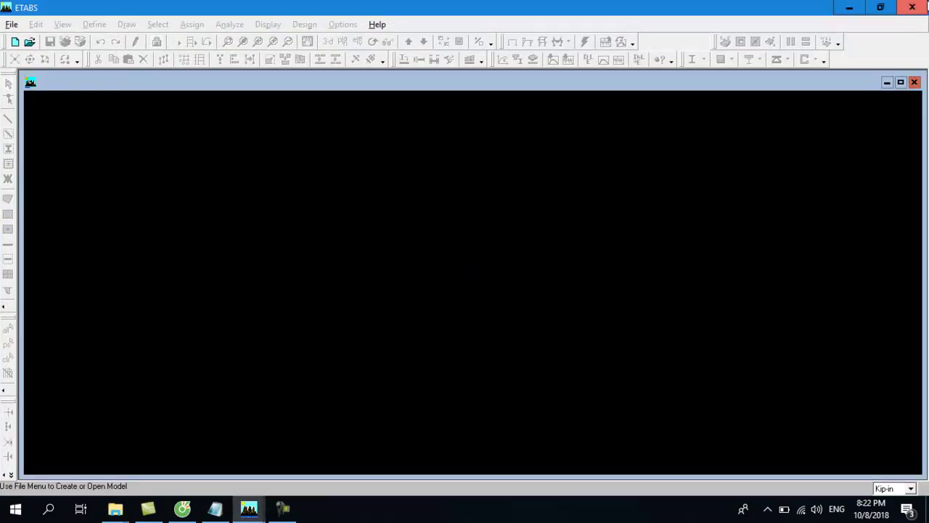
{"action": "left_click", "coordinate": [912, 8]}
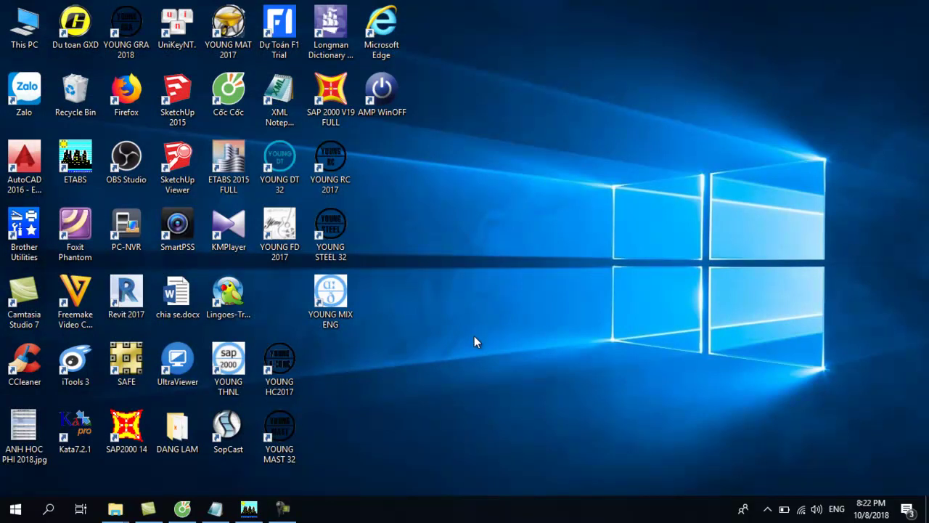
Inspect both Medicine folders inside ETABS v9.7.1Full + Medicine in E. SOFT, and close the folder window
{"action": "mouse_move", "coordinate": [115, 508]}
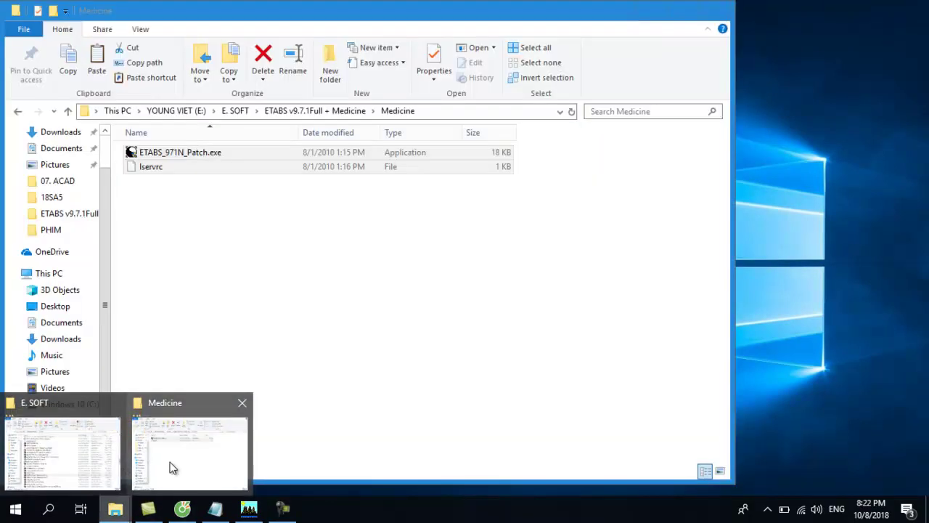
{"action": "left_click", "coordinate": [170, 466]}
{"action": "left_click", "coordinate": [234, 110]}
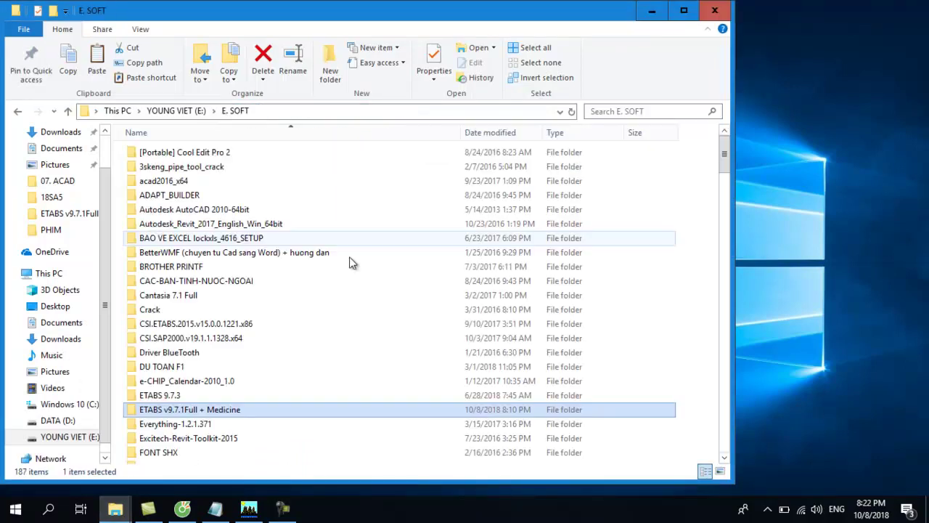
{"action": "double_click", "coordinate": [233, 411]}
{"action": "double_click", "coordinate": [161, 237]}
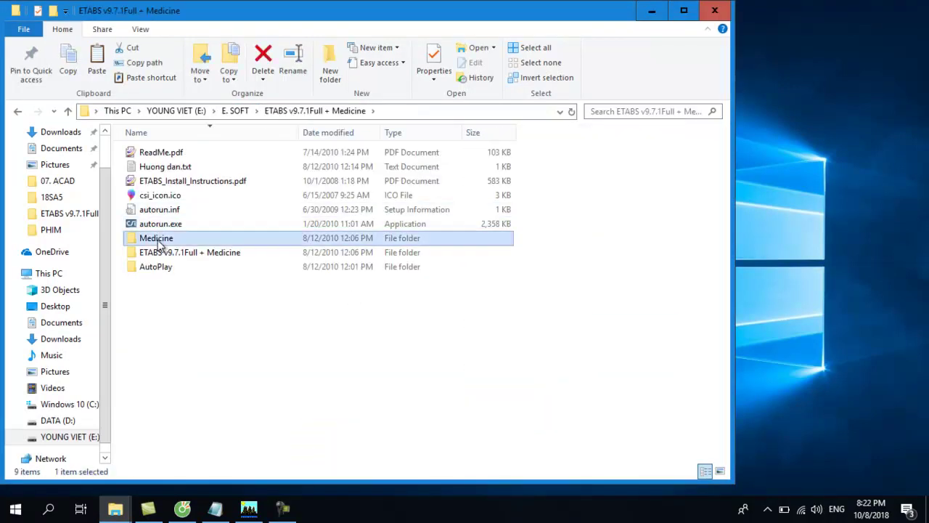
{"action": "key", "text": "BackSpace"}
{"action": "double_click", "coordinate": [178, 254]}
{"action": "double_click", "coordinate": [163, 166]}
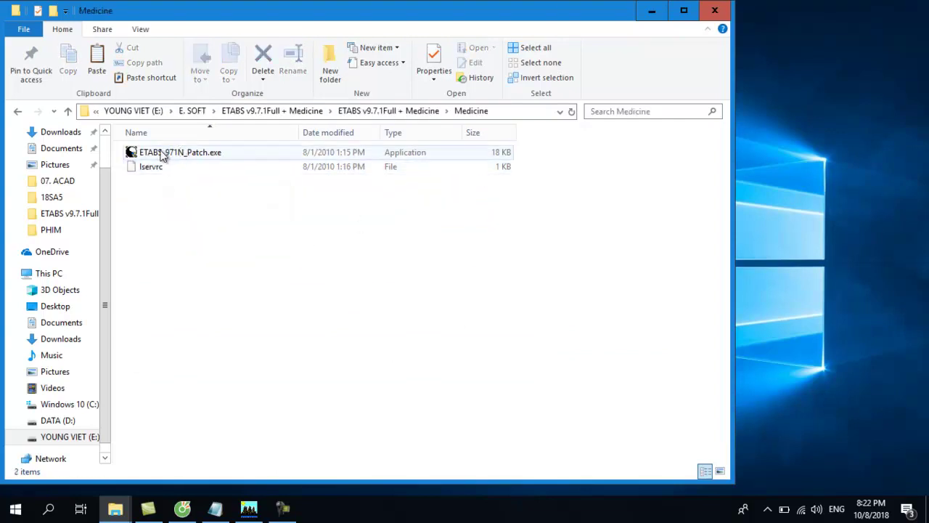
{"action": "left_click", "coordinate": [717, 13]}
Search Windows for "defe" and open Windows Defender settings
{"action": "left_click", "coordinate": [15, 508]}
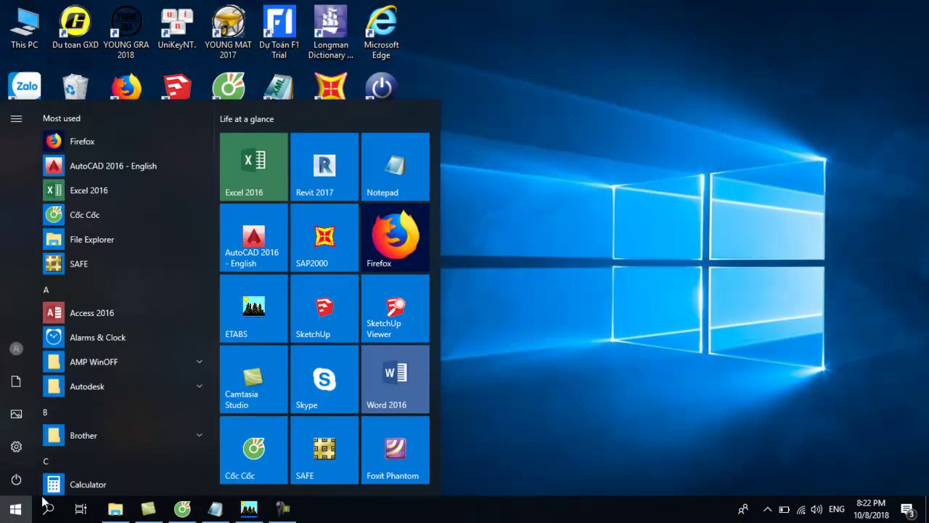
{"action": "left_click", "coordinate": [15, 512]}
{"action": "left_click", "coordinate": [14, 513]}
{"action": "type", "text": "d"}
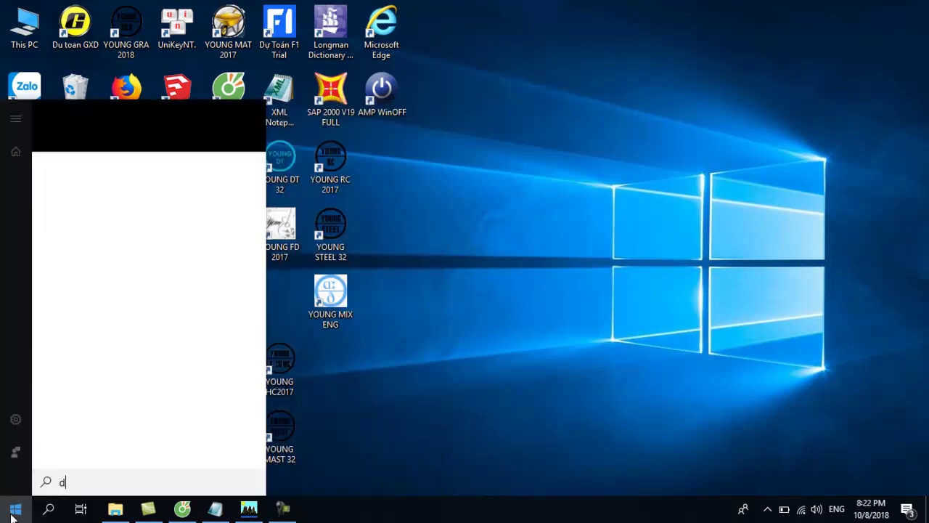
{"action": "type", "text": "efe"}
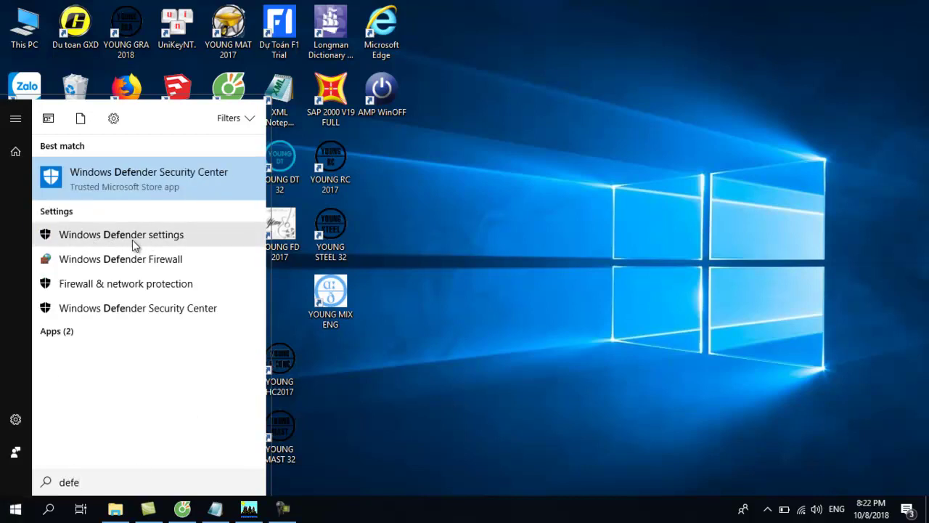
{"action": "left_click", "coordinate": [125, 241]}
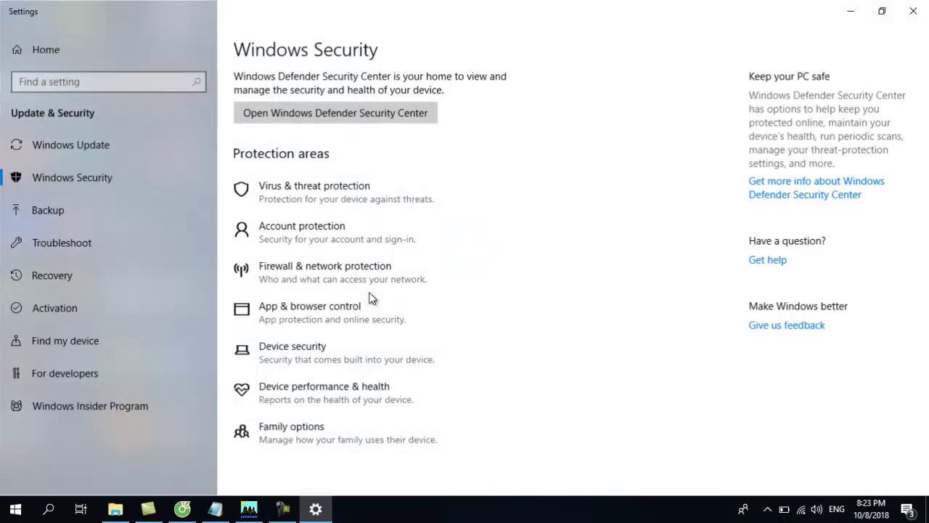
Turn off Real-time protection in the Virus & threat protection settings, allow the change, and close the Security Center
{"action": "left_click", "coordinate": [293, 192]}
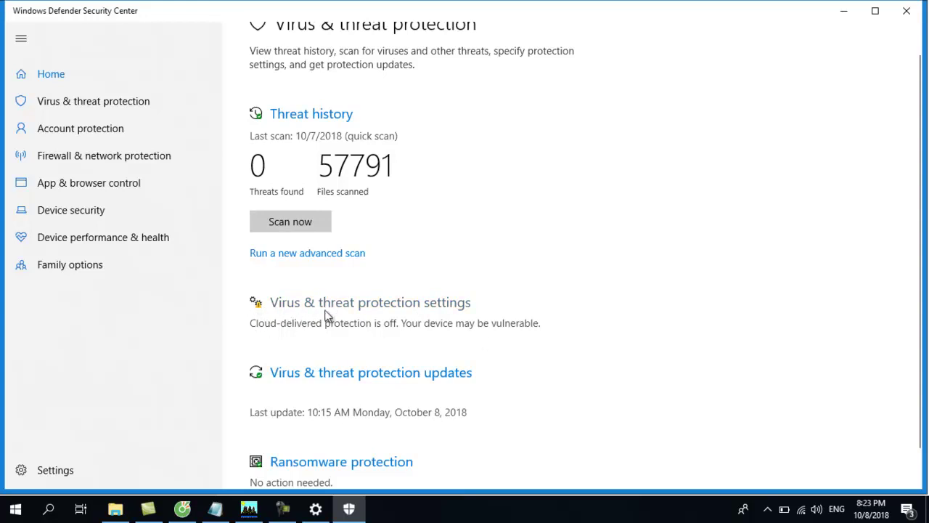
{"action": "left_click", "coordinate": [404, 305]}
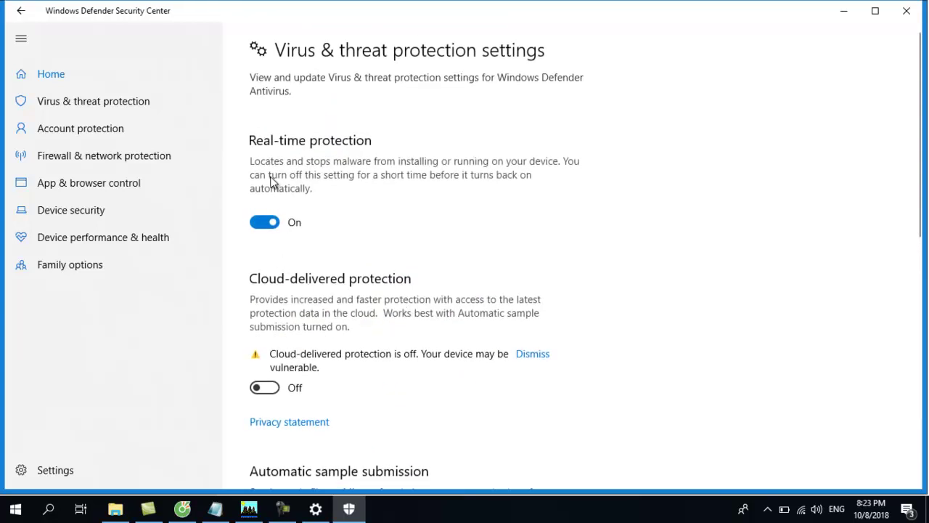
{"action": "left_click", "coordinate": [256, 227]}
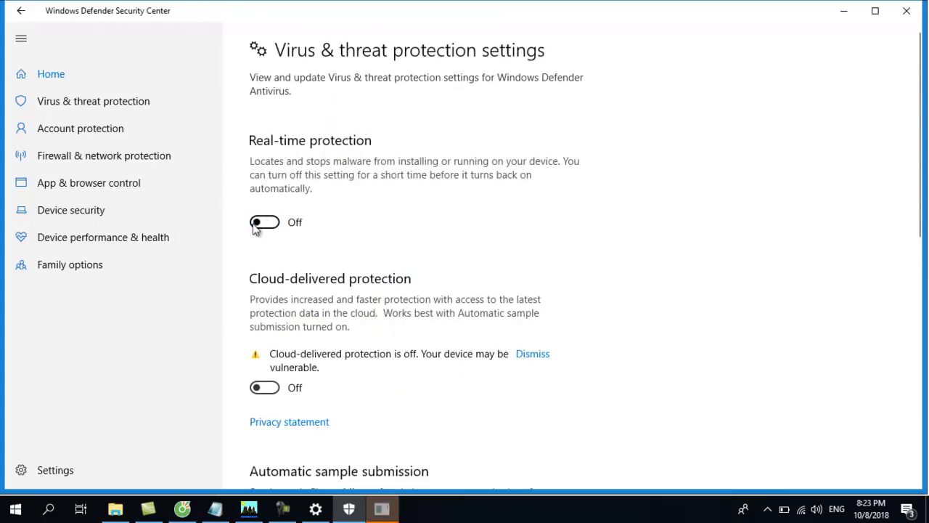
{"action": "left_click", "coordinate": [386, 345]}
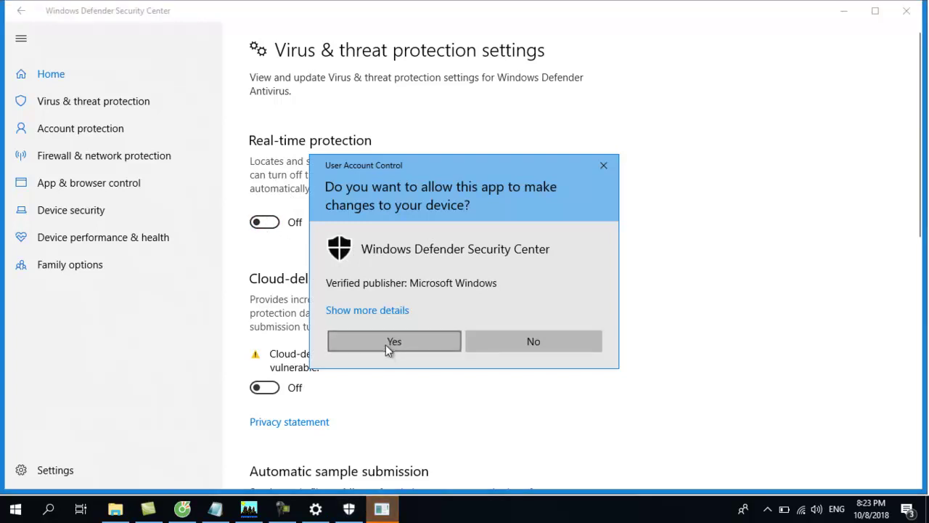
{"action": "left_click", "coordinate": [911, 20]}
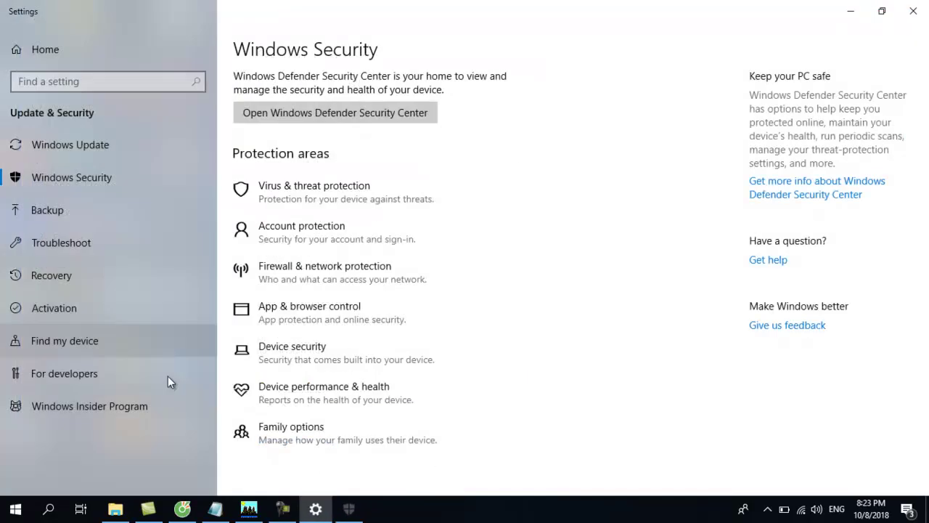
View the WinRAR extraction options for ETABS v9.7.1Full + Medicine.part1.rar in E. SOFT, and close the folder and Settings
{"action": "left_click", "coordinate": [116, 509]}
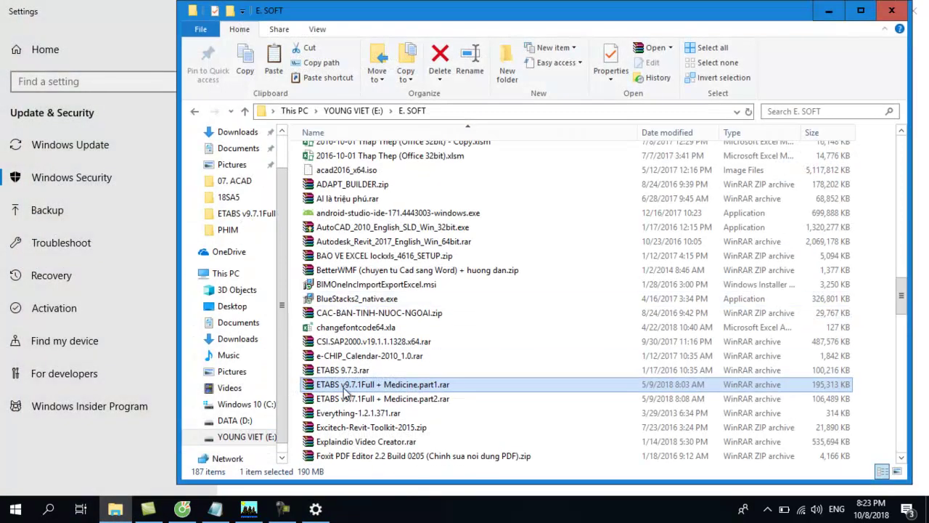
{"action": "right_click", "coordinate": [351, 386]}
{"action": "mouse_move", "coordinate": [442, 166]}
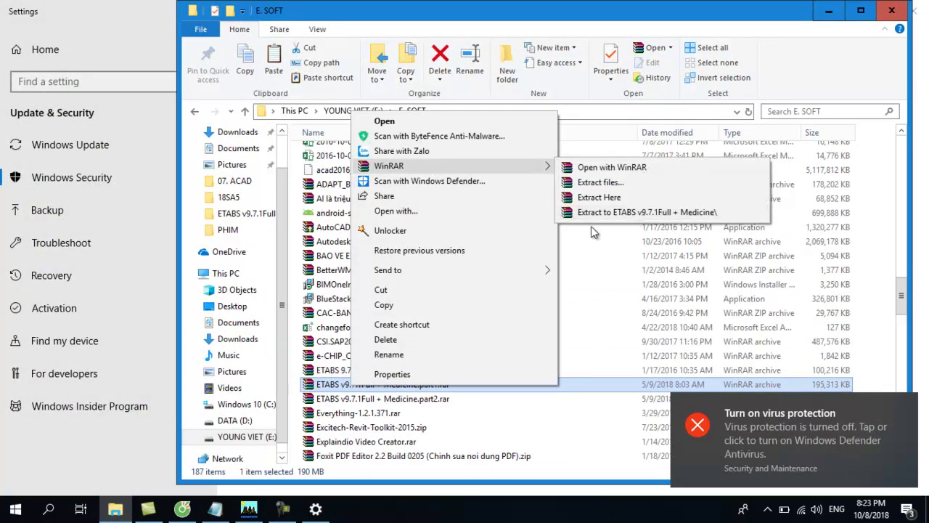
{"action": "left_click", "coordinate": [346, 386]}
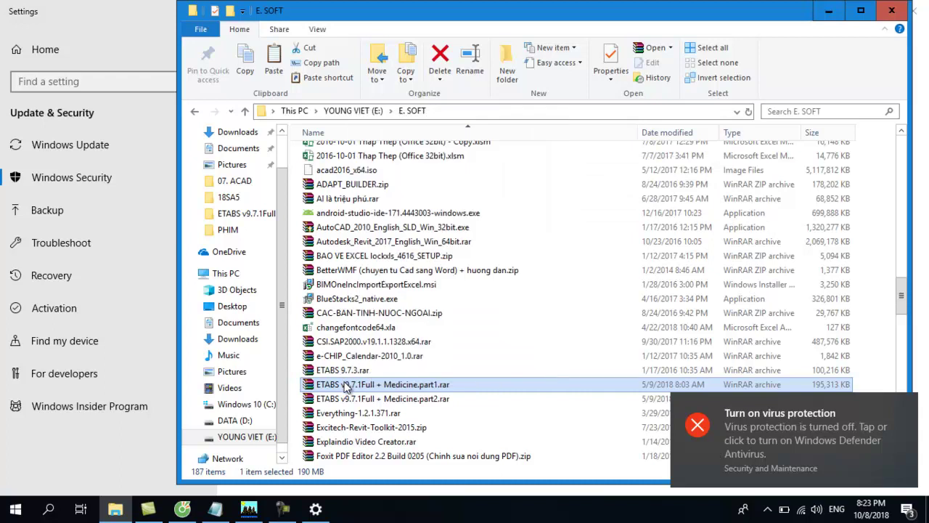
{"action": "left_click", "coordinate": [892, 10]}
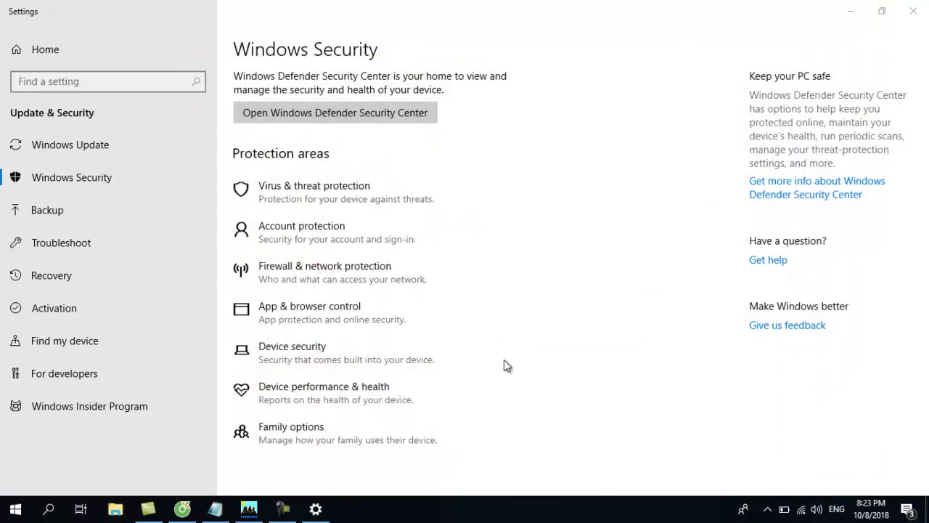
{"action": "left_click", "coordinate": [913, 11]}
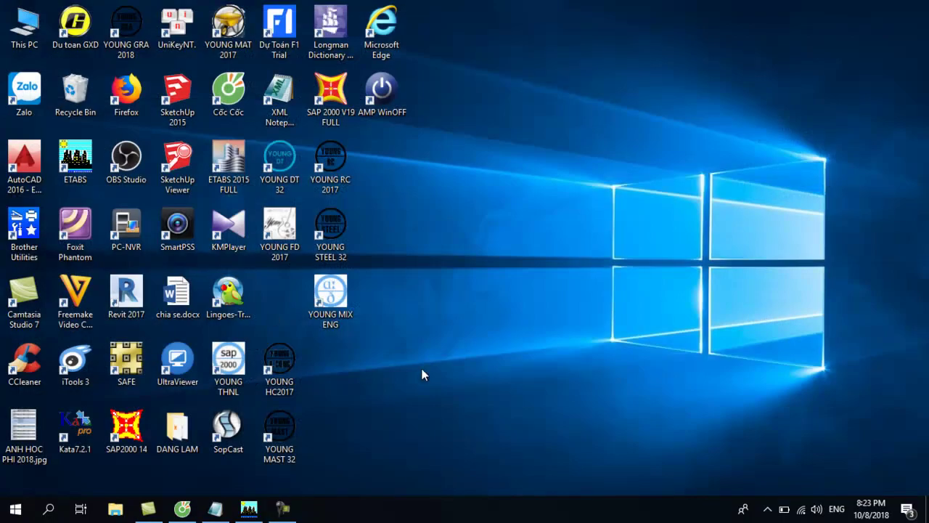